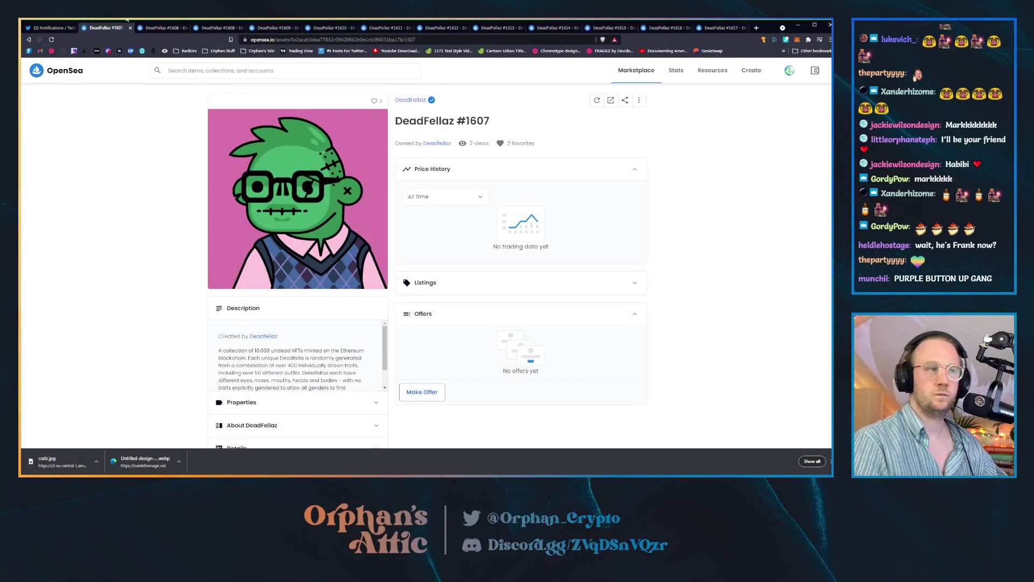
# - Step through the DeadFellaz #1608, #1609, #1610 and #1611 tabs in turn
pyautogui.click(171, 30)
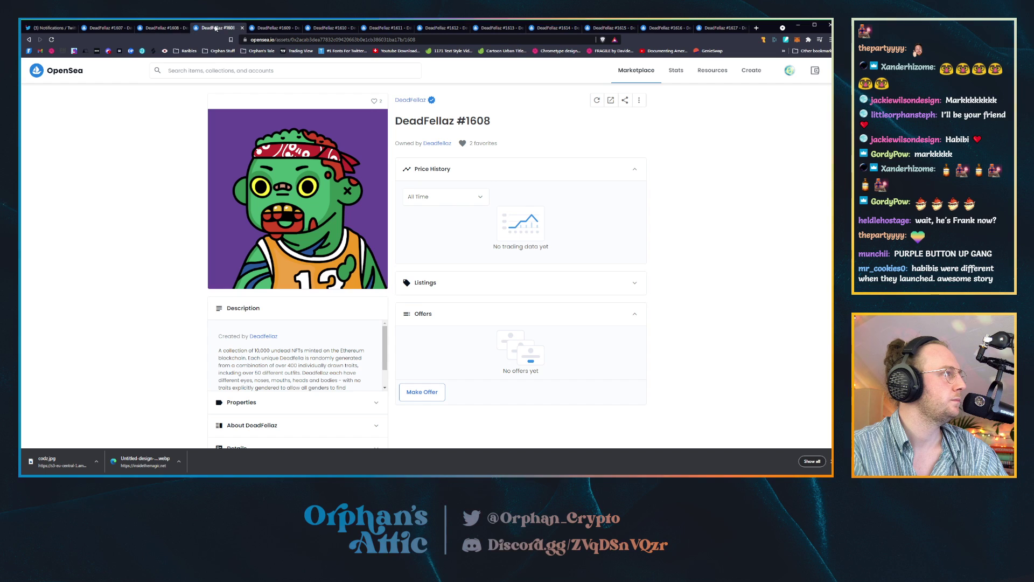
pyautogui.click(266, 29)
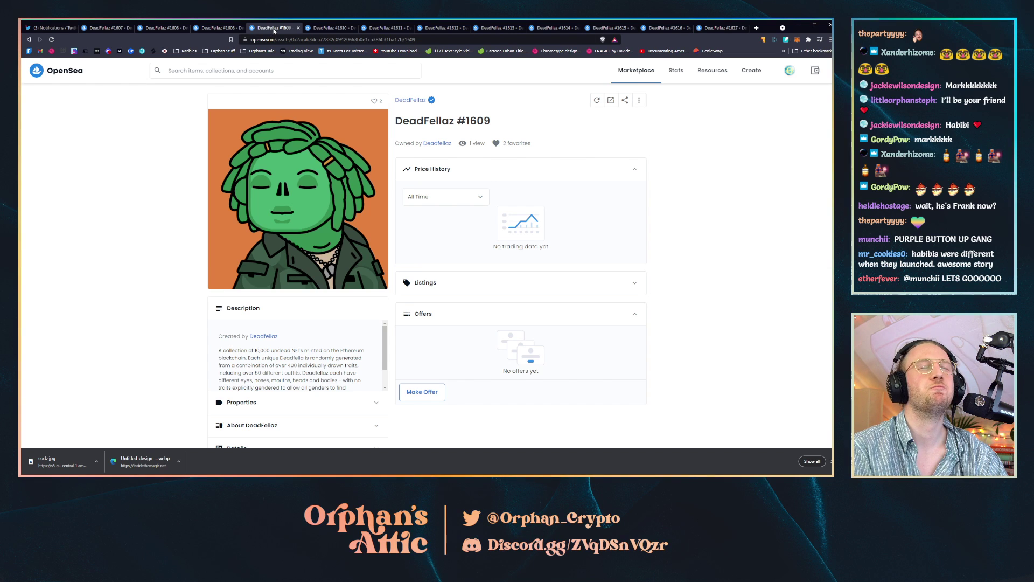
pyautogui.click(316, 29)
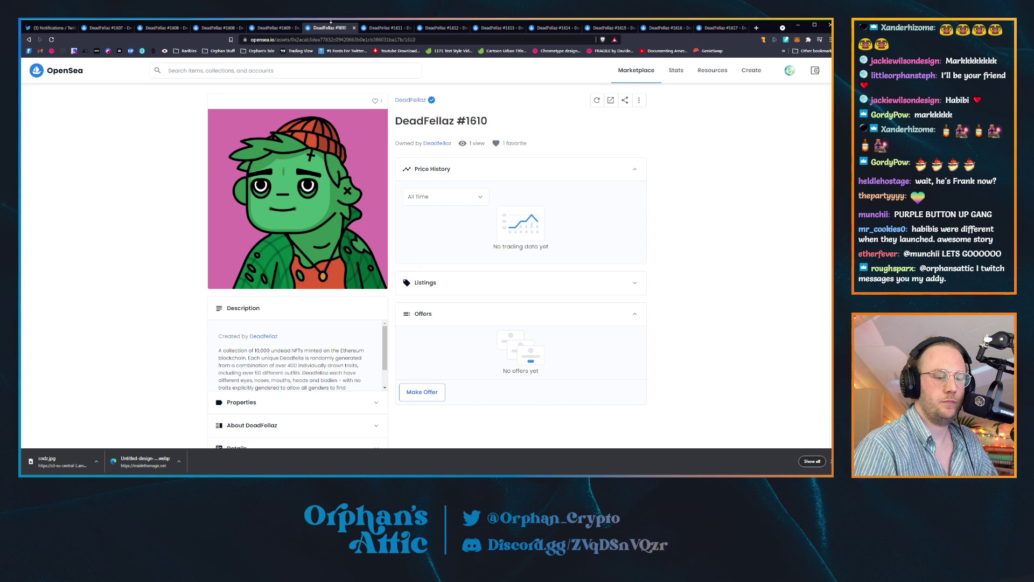
pyautogui.click(377, 30)
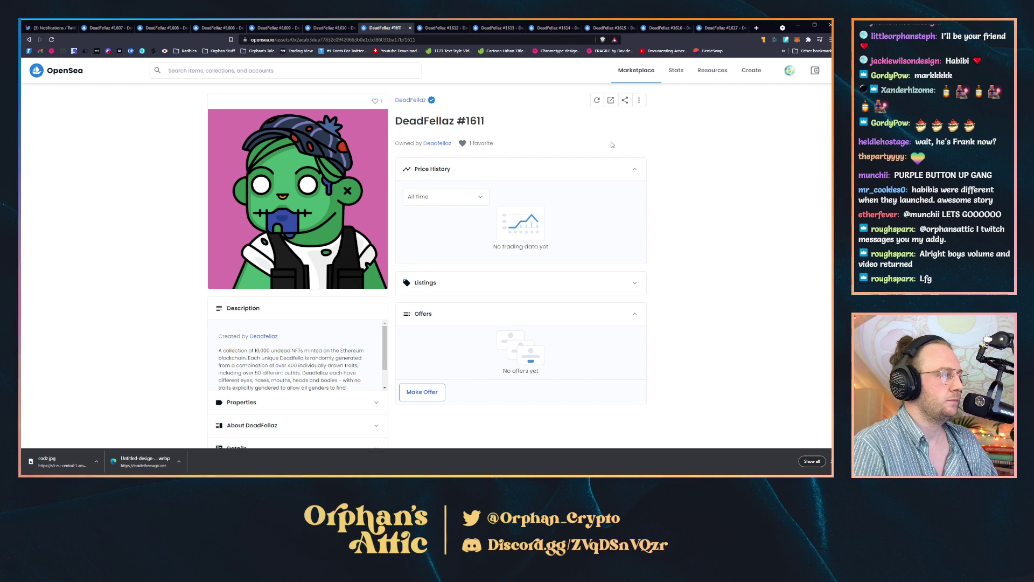
# - View the DeadFellaz #1612 tab, then switch to the #1613 tab
pyautogui.click(442, 30)
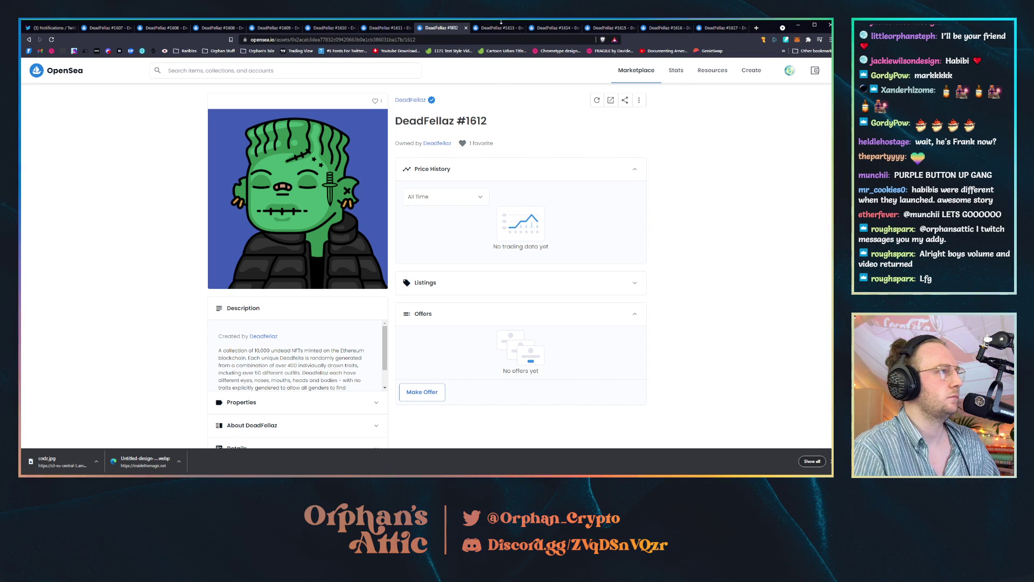
pyautogui.hotkey('ctrl', 'Tab')
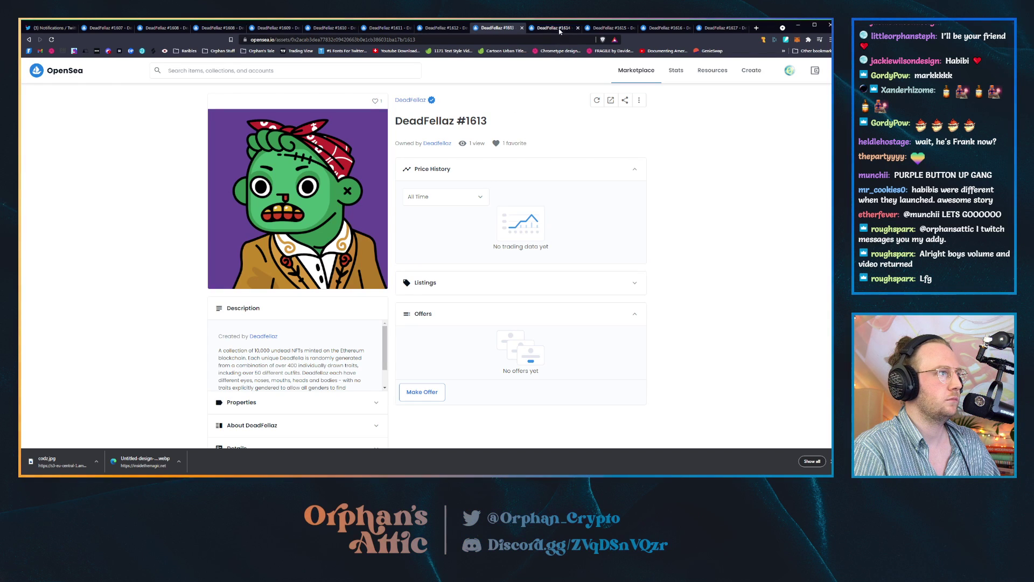